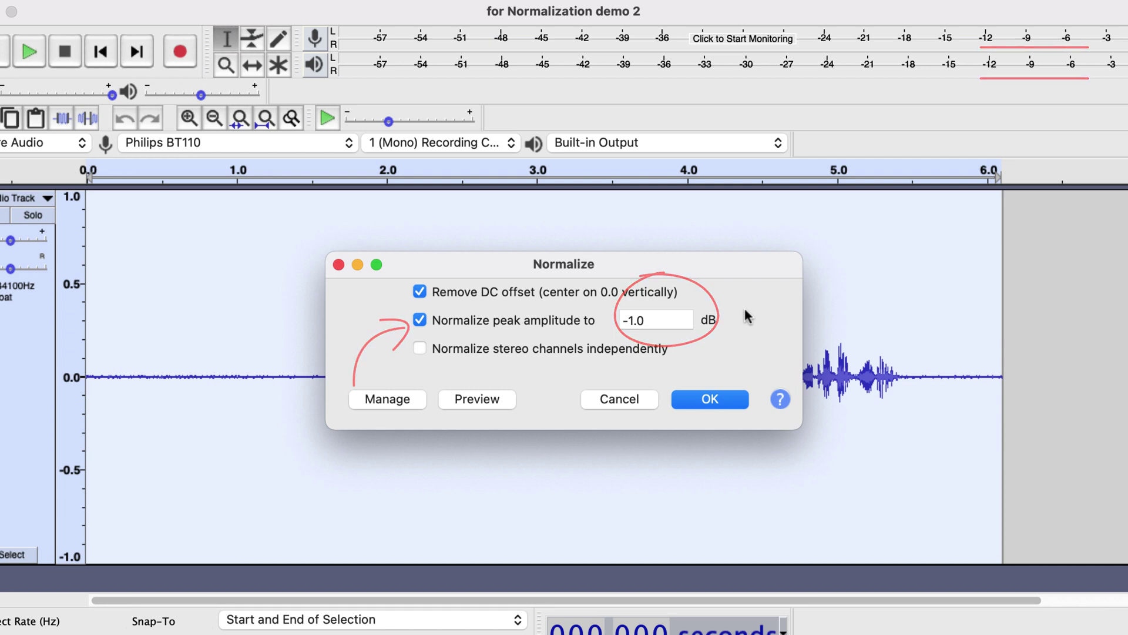
Step: Dismiss the Normalize dialog unapplied, keeping the speech waveform peaking near 0.25
{"action": "left_click", "coordinate": [339, 265]}
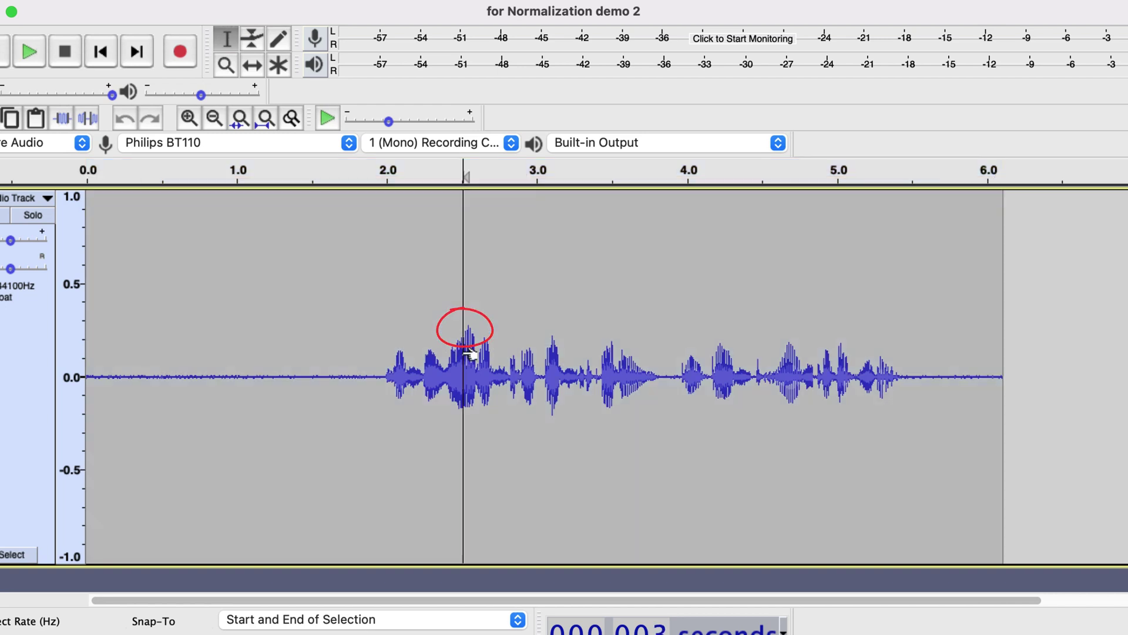
Step: Play the loudest peak near 2.5 s, then the speech onset from 2.0 to 2.4 s
{"action": "left_click", "coordinate": [463, 348]}
{"action": "left_click_drag", "start_coordinate": [458, 347], "coordinate": [476, 354]}
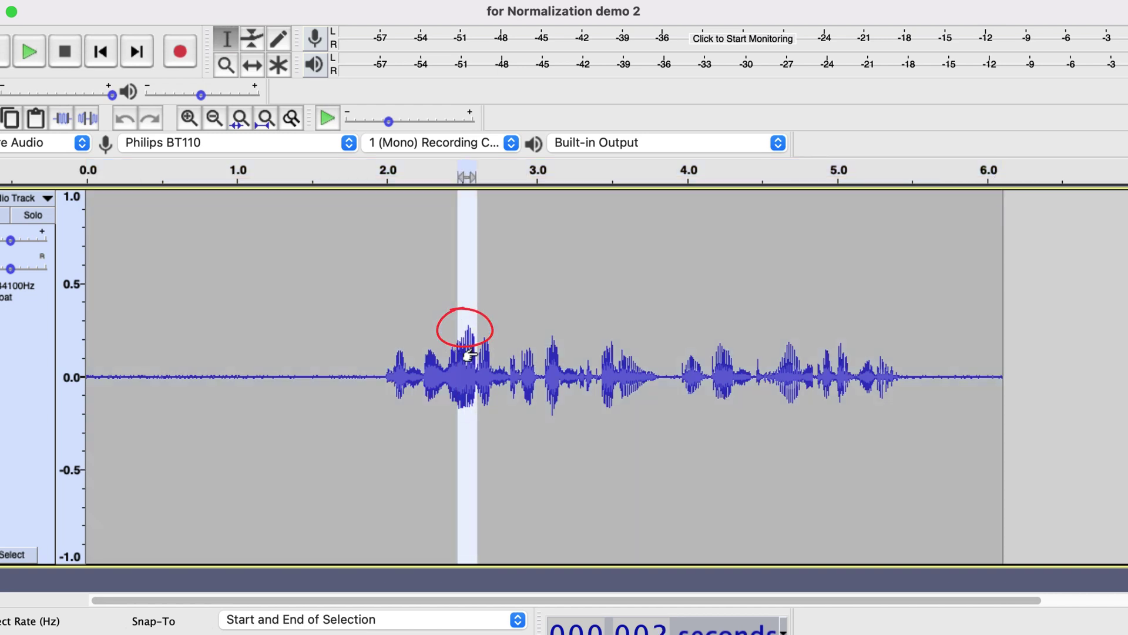
{"action": "key", "text": "space"}
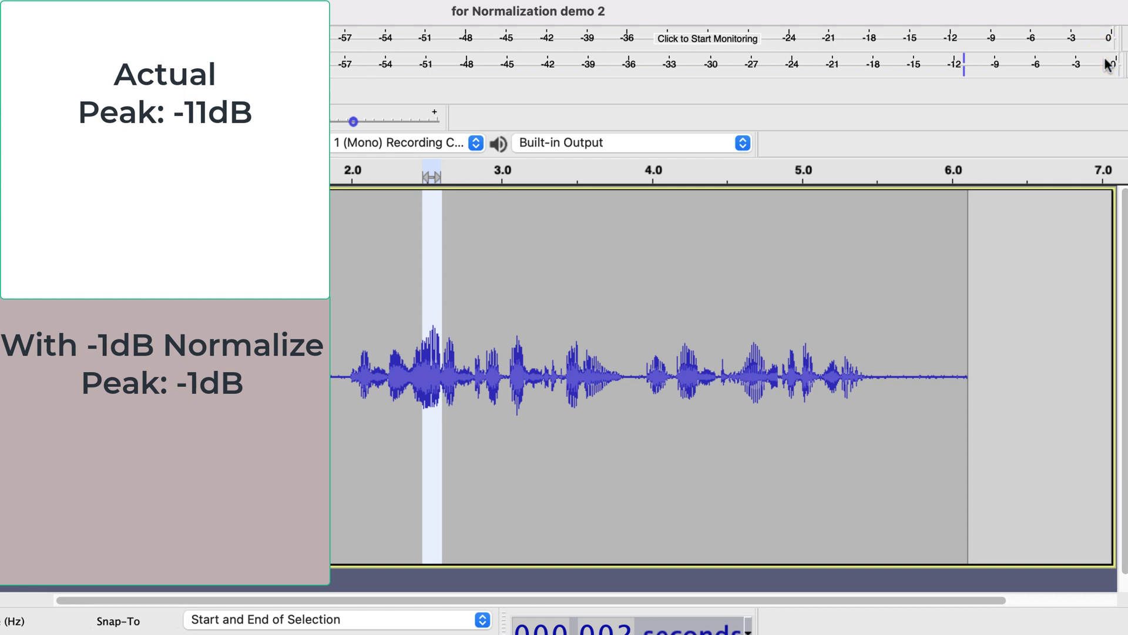
{"action": "left_click", "coordinate": [409, 374]}
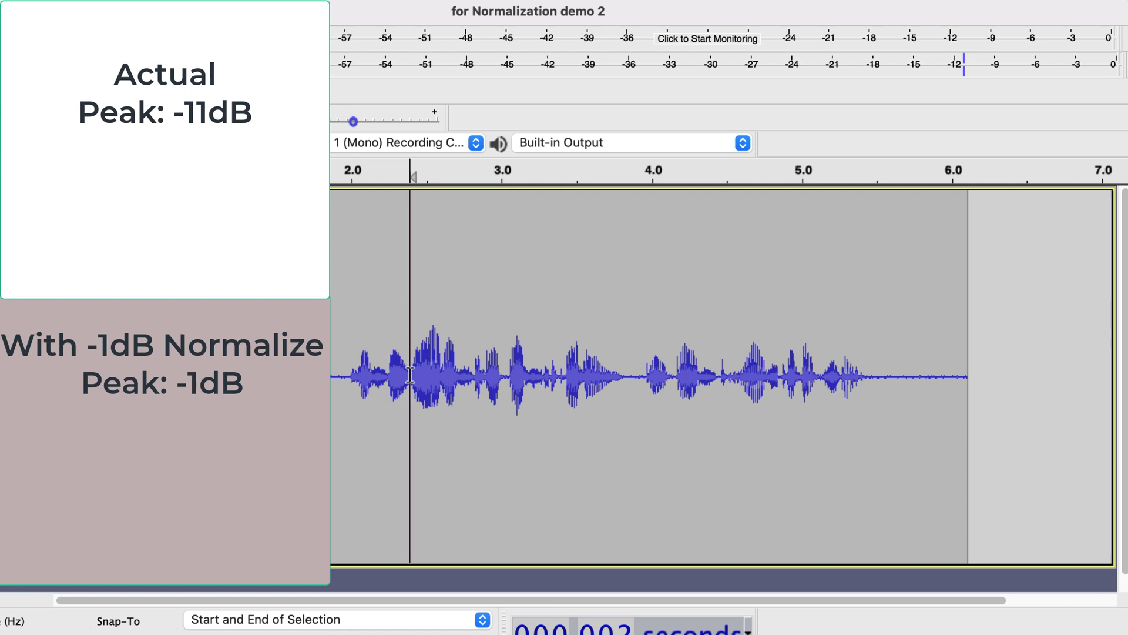
{"action": "left_click_drag", "start_coordinate": [409, 375], "coordinate": [352, 376]}
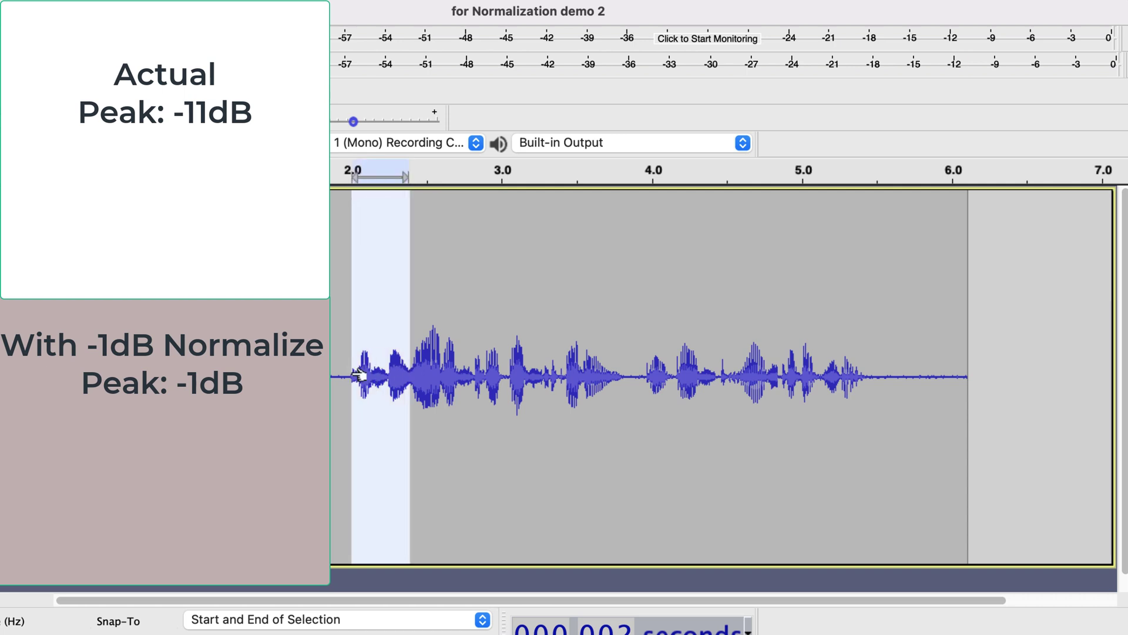
{"action": "key", "text": "space"}
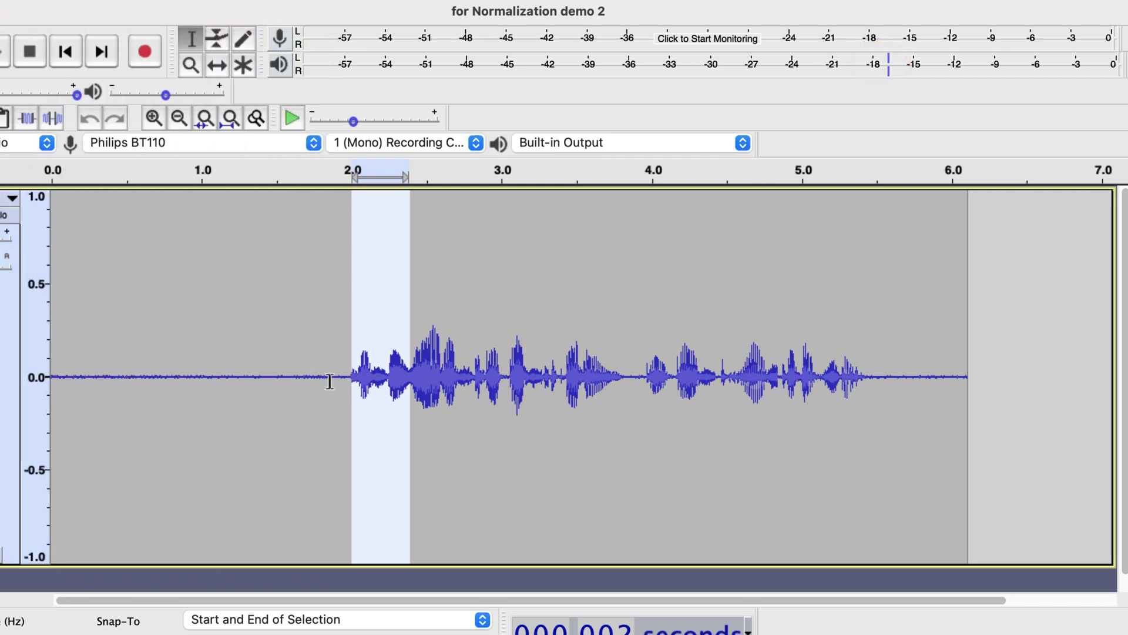
Step: Play the leading noise from the clip start to 1.9 s
{"action": "left_click", "coordinate": [338, 376]}
{"action": "key", "text": "shift+Home"}
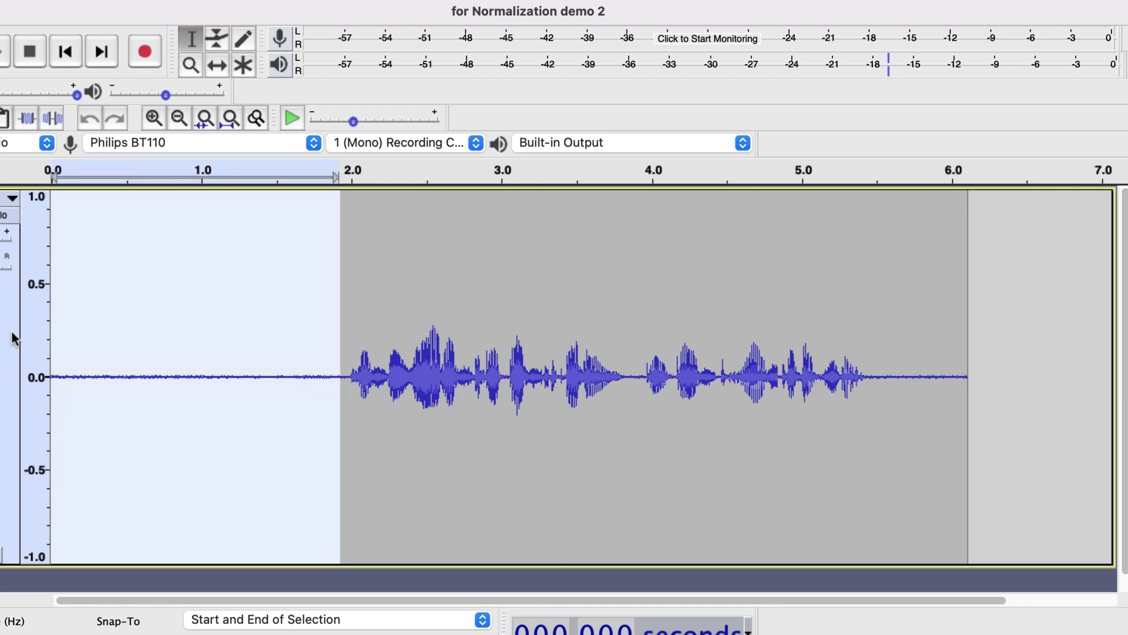
{"action": "key", "text": "space"}
Step: Normalize the entire track to a -1.0 dB peak
{"action": "key", "text": "super+a"}
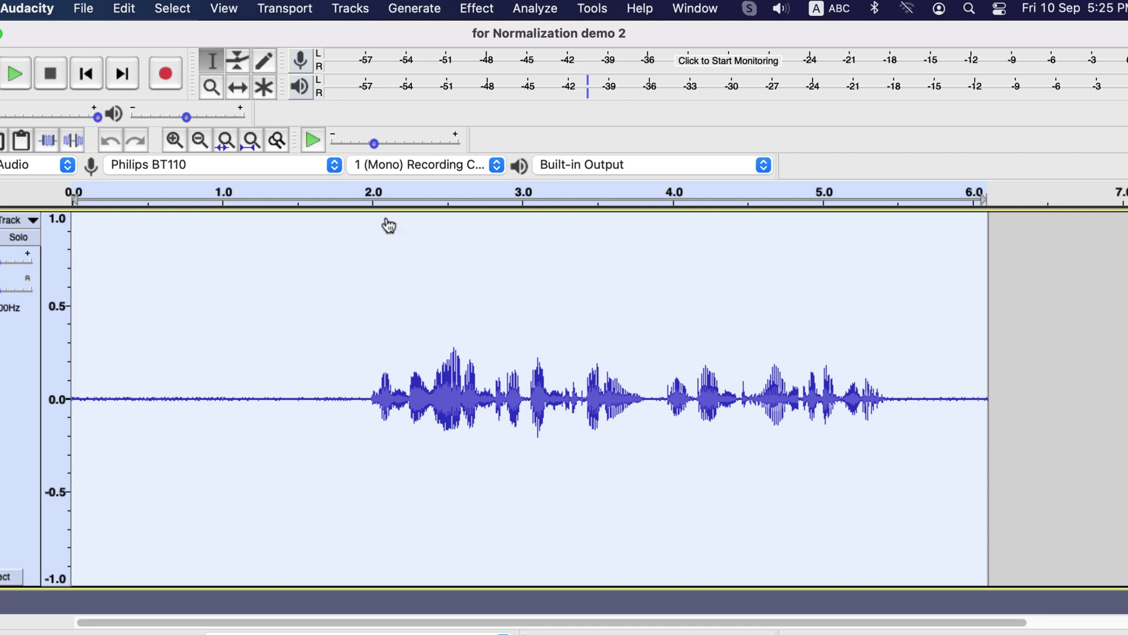
{"action": "left_click", "coordinate": [488, 10]}
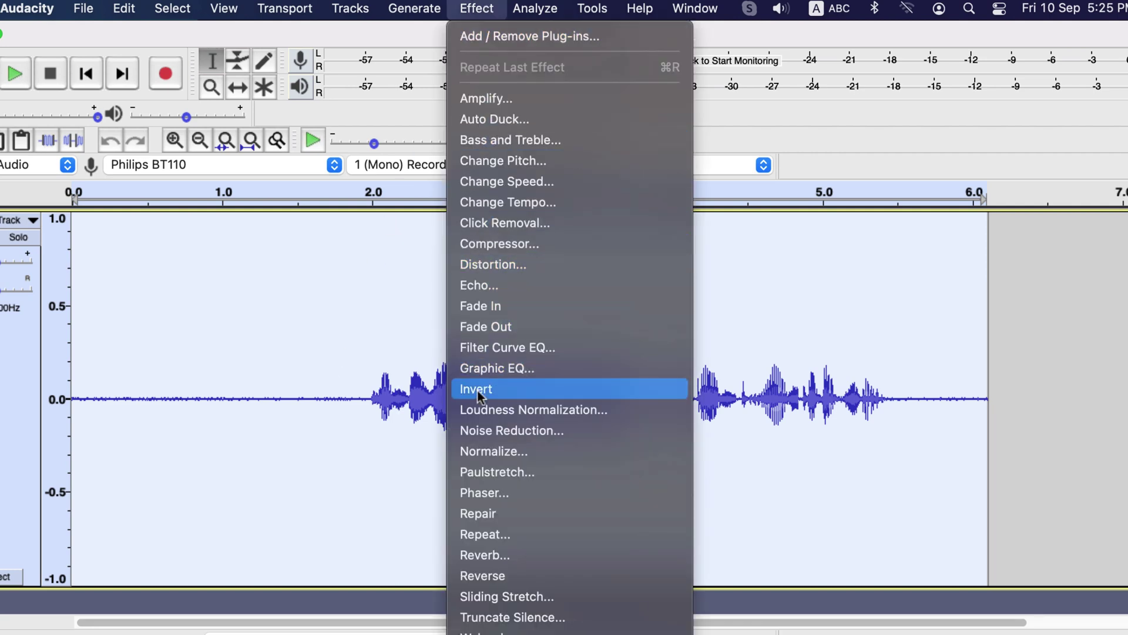
{"action": "left_click", "coordinate": [485, 451]}
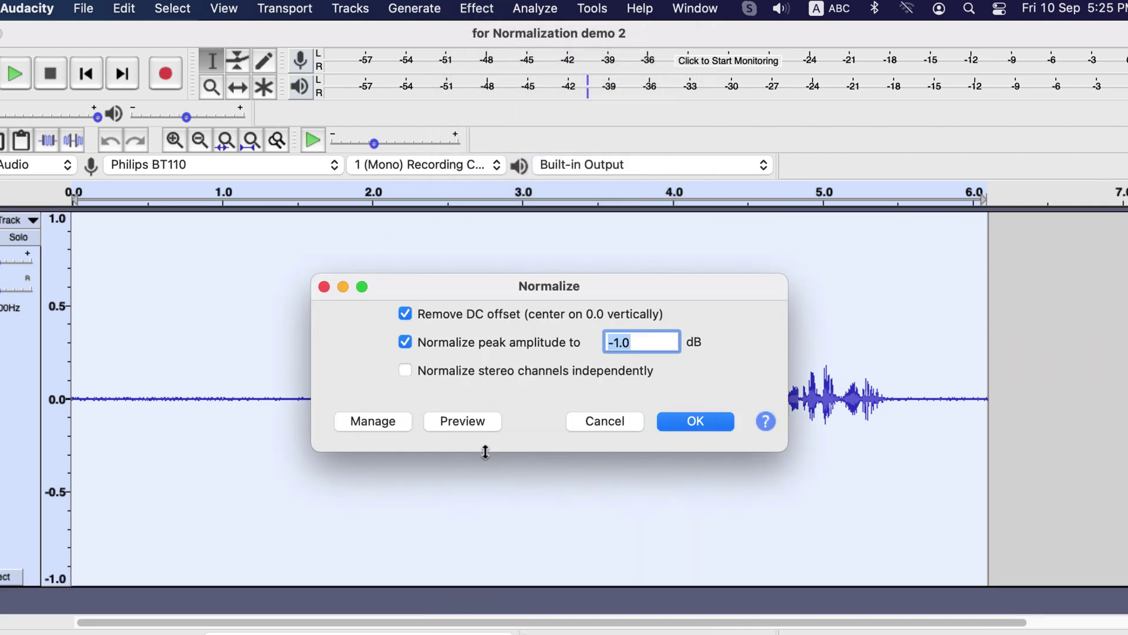
{"action": "left_click", "coordinate": [700, 419]}
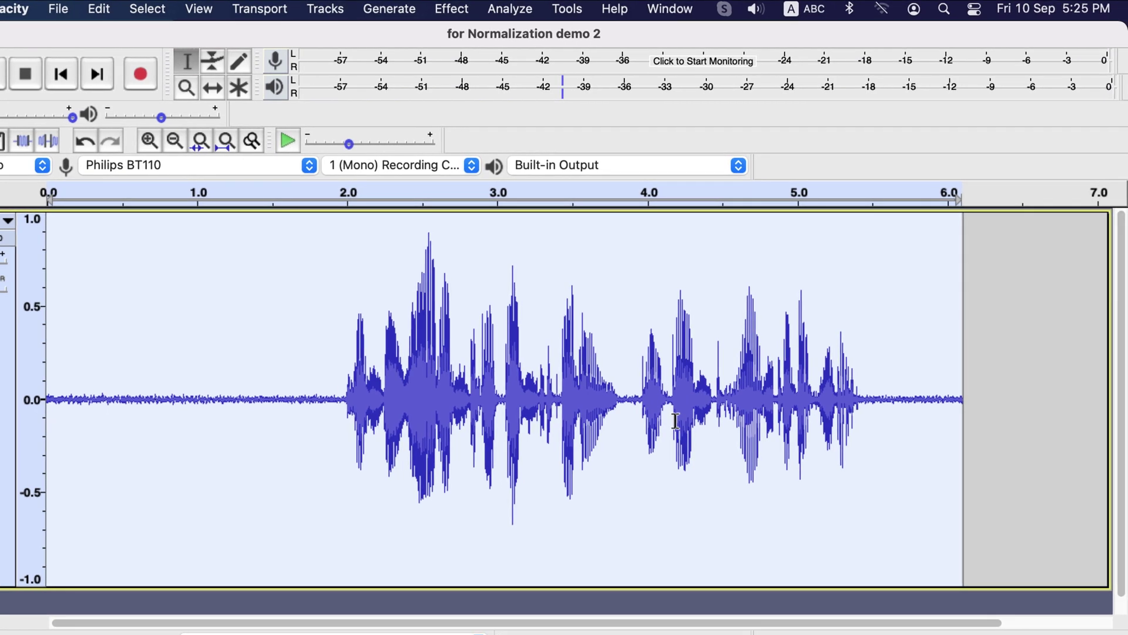
Step: Replay the peak near 2.5 s and the speech onset around 2.05–2.38 s to check their new levels
{"action": "left_click_drag", "start_coordinate": [422, 331], "coordinate": [438, 344]}
{"action": "key", "text": "space"}
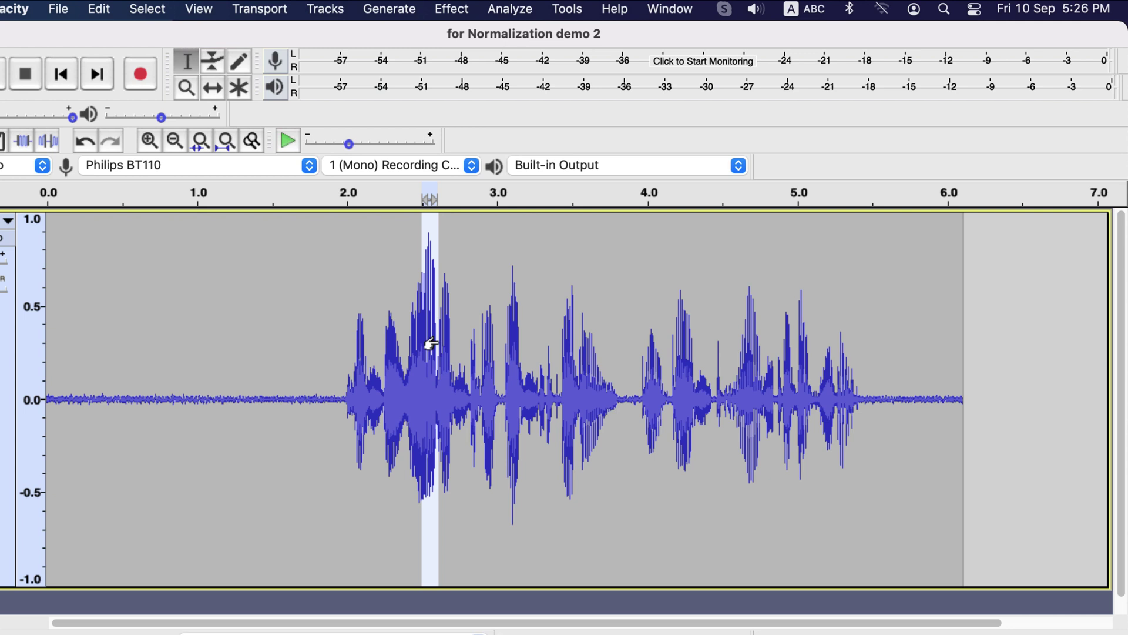
{"action": "key", "text": "space"}
{"action": "key", "text": "space"}
{"action": "key", "text": "space"}
{"action": "left_click_drag", "start_coordinate": [405, 376], "coordinate": [345, 376]}
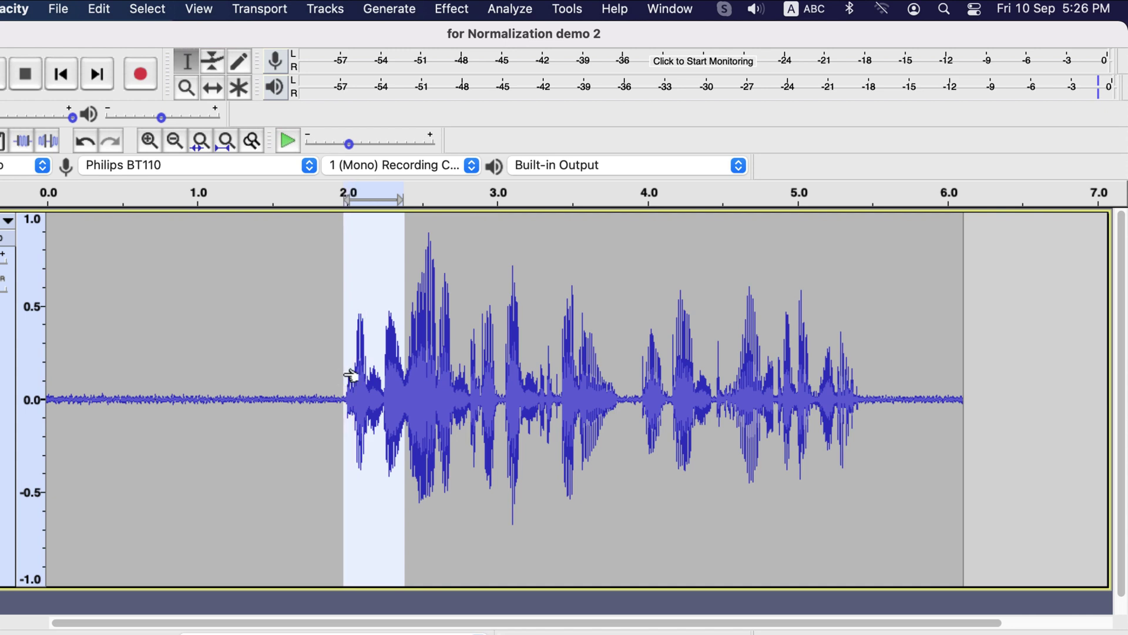
{"action": "key", "text": "space"}
{"action": "key", "text": "space"}
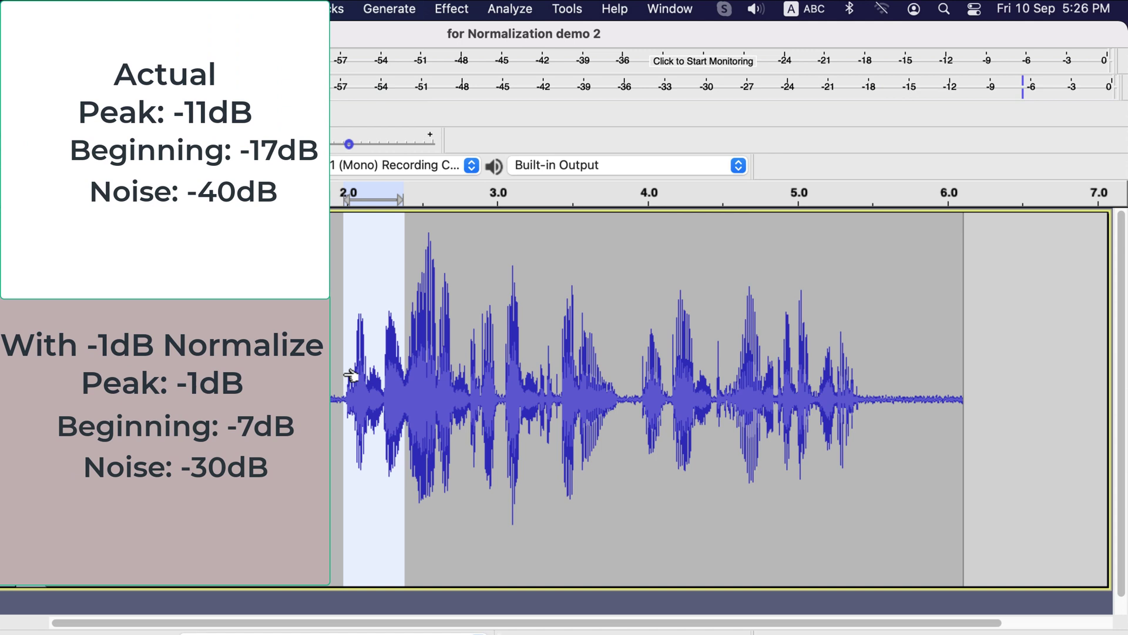
Step: Play the raised background noise from the clip start to about 1.9 s
{"action": "left_click", "coordinate": [335, 395]}
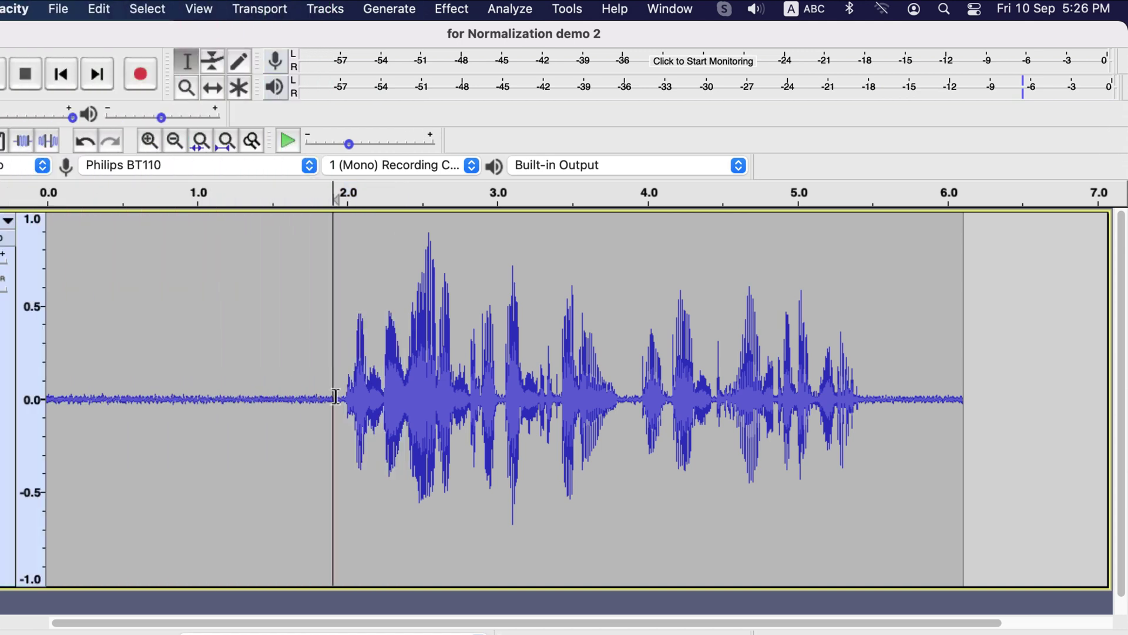
{"action": "left_click_drag", "start_coordinate": [338, 397], "coordinate": [291, 398]}
{"action": "left_click_drag", "start_coordinate": [202, 397], "coordinate": [6, 417]}
{"action": "key", "text": "space"}
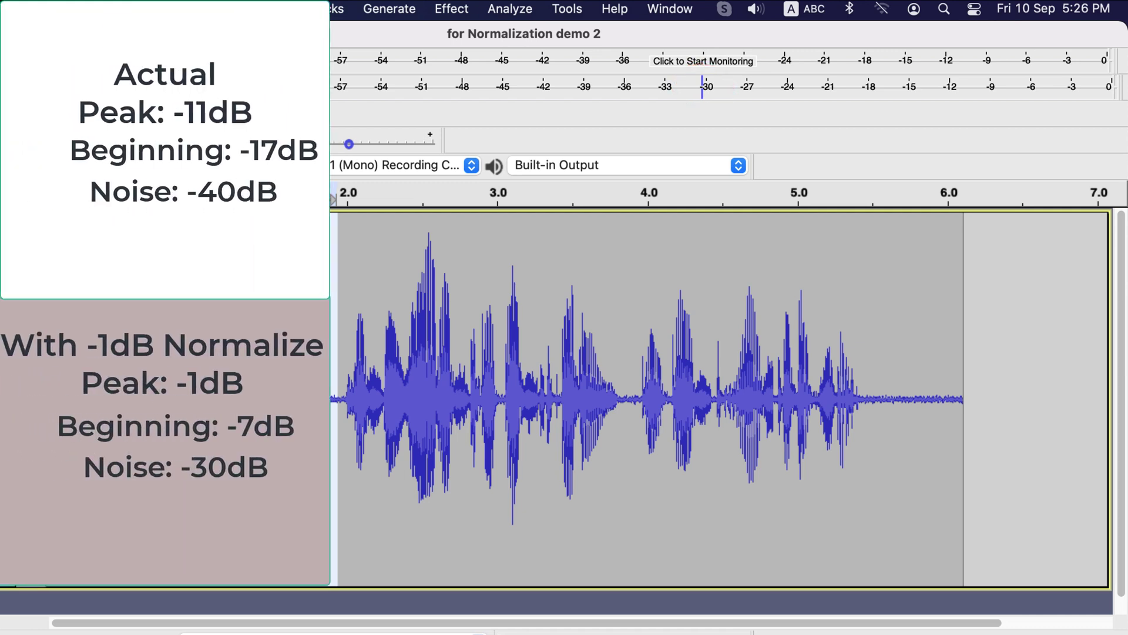
Step: Replay the normalized clip several times from the marked point
{"action": "key", "text": "space"}
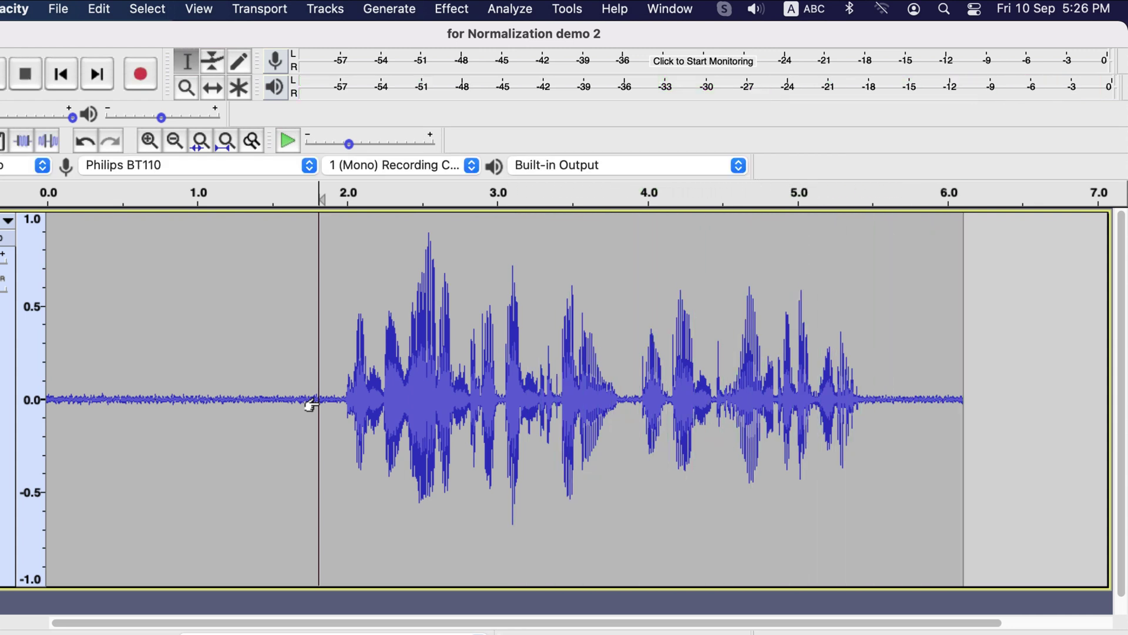
{"action": "key", "text": "space"}
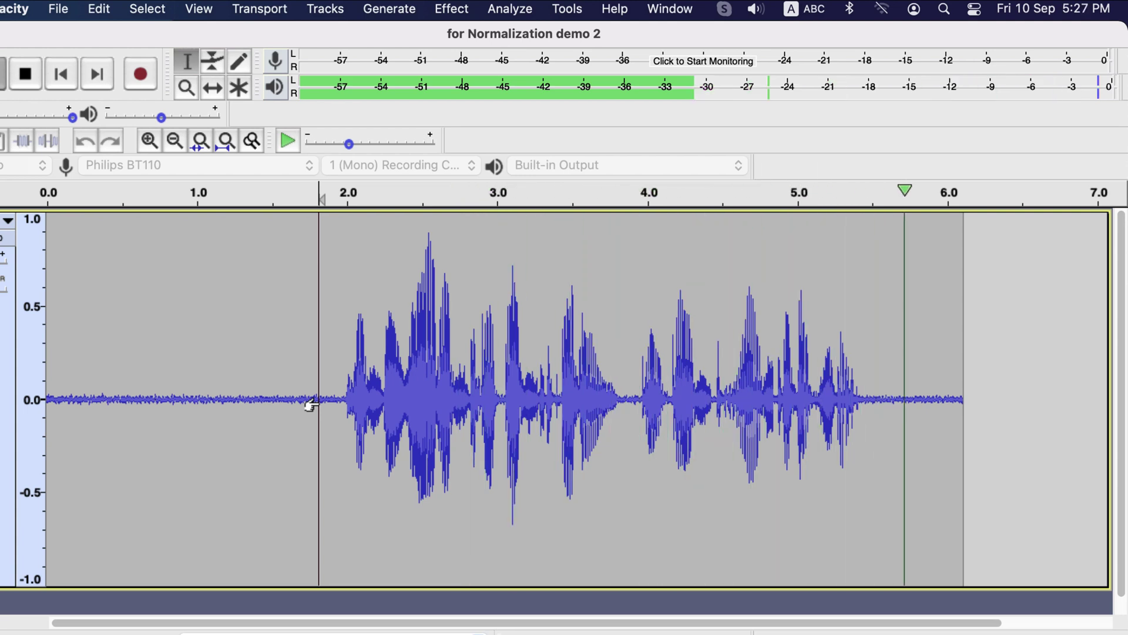
{"action": "key", "text": "space"}
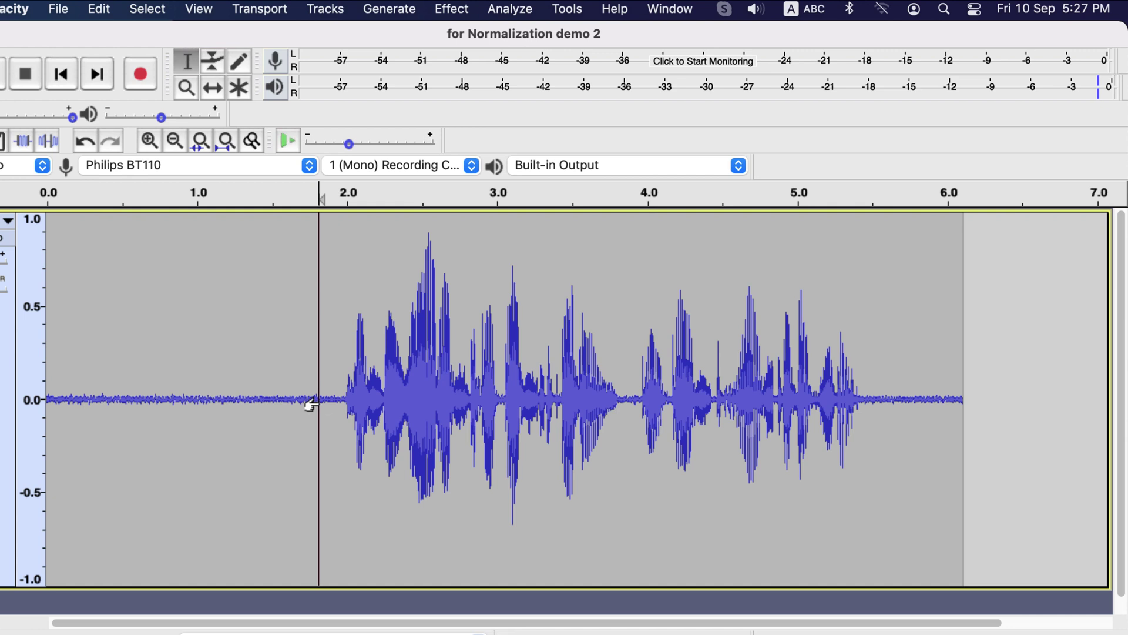
Step: Re-normalize the whole clip to a -3.0 dB peak and play it from just before the speech
{"action": "key", "text": "ctrl+a"}
{"action": "left_click", "coordinate": [595, 343]}
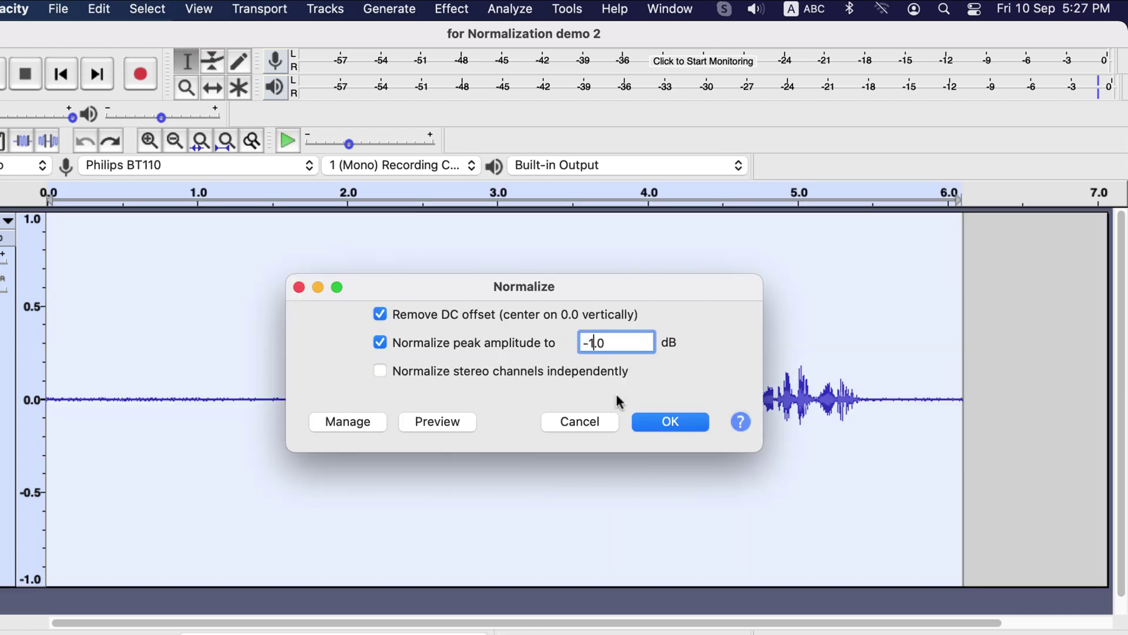
{"action": "key", "text": "BackSpace"}
{"action": "type", "text": "3"}
{"action": "key", "text": "Return"}
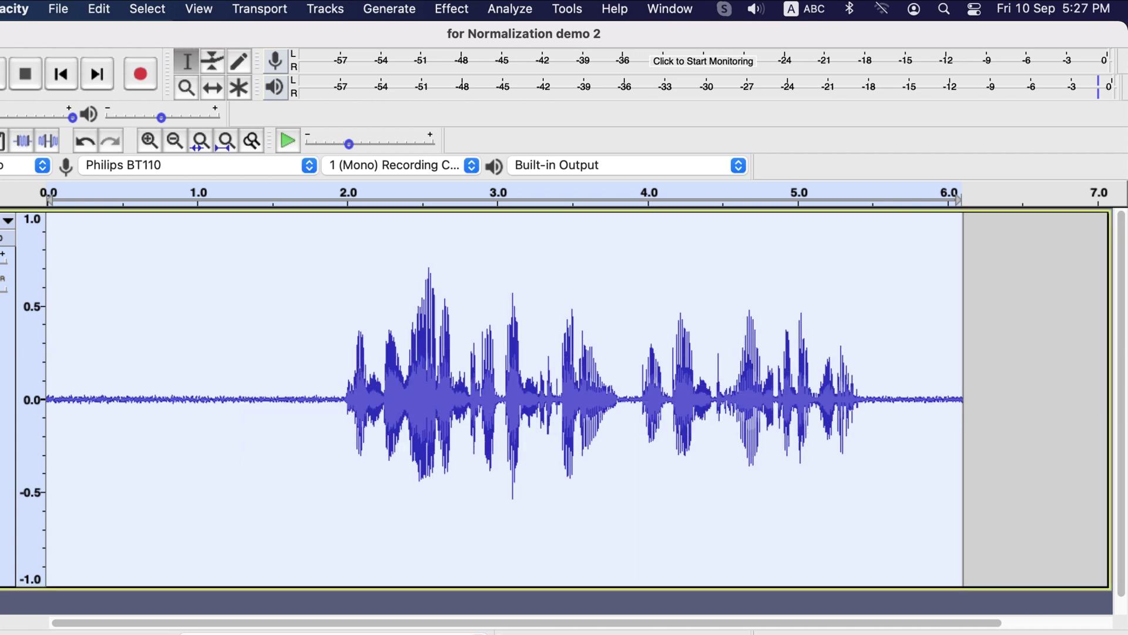
{"action": "left_click", "coordinate": [329, 350]}
{"action": "key", "text": "space"}
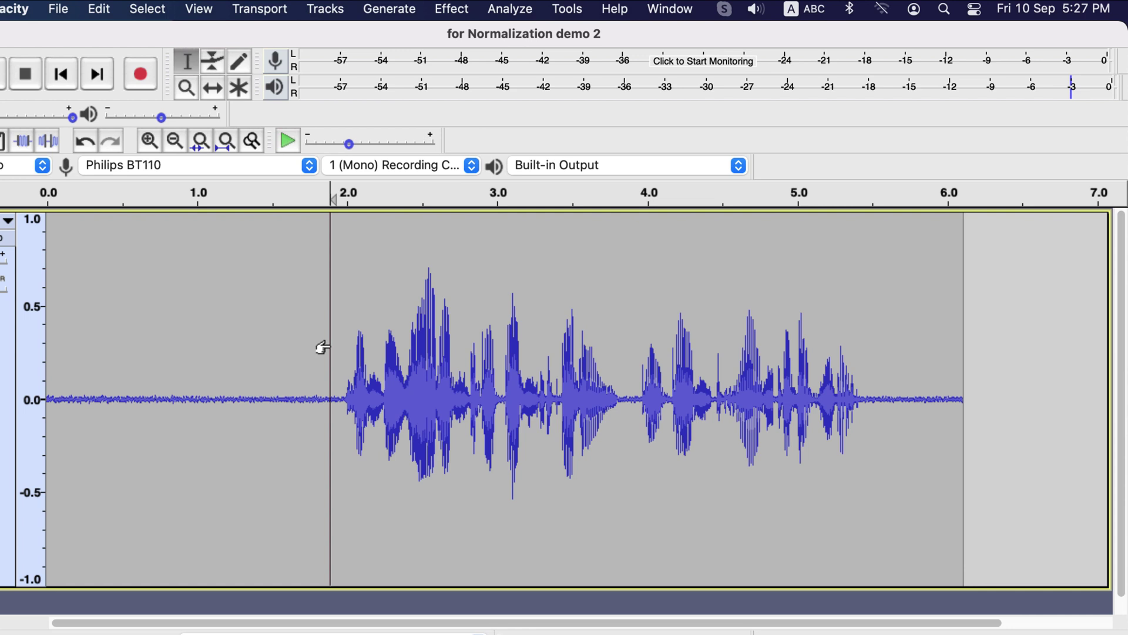
Step: Undo the normalization and delete a short slice of audio near 2.5 s
{"action": "key", "text": "super+z"}
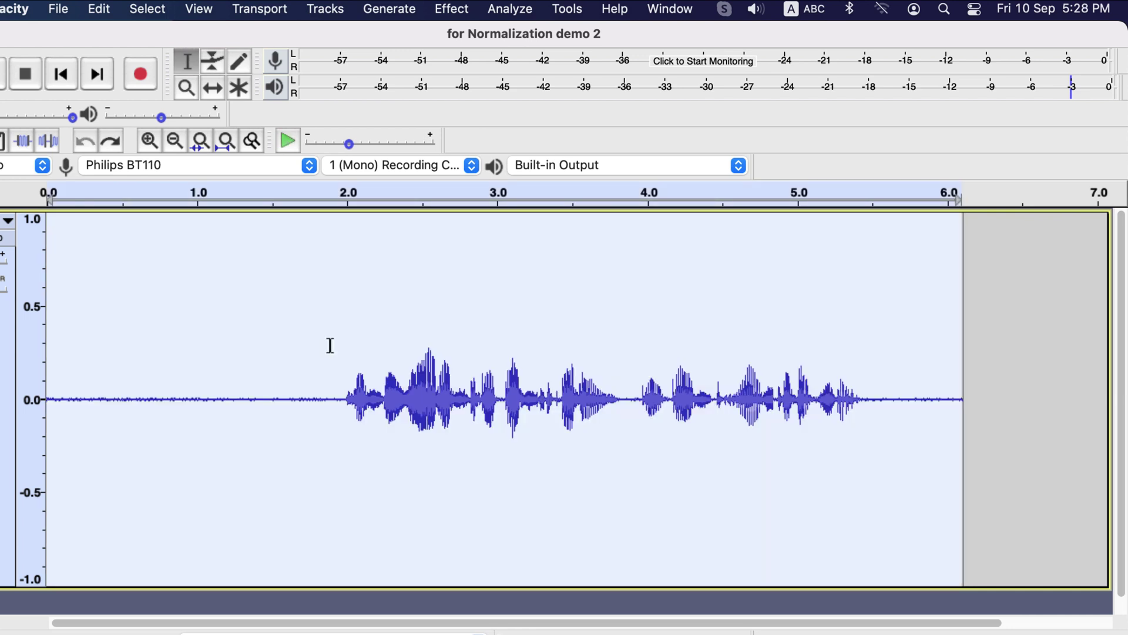
{"action": "left_click", "coordinate": [425, 372]}
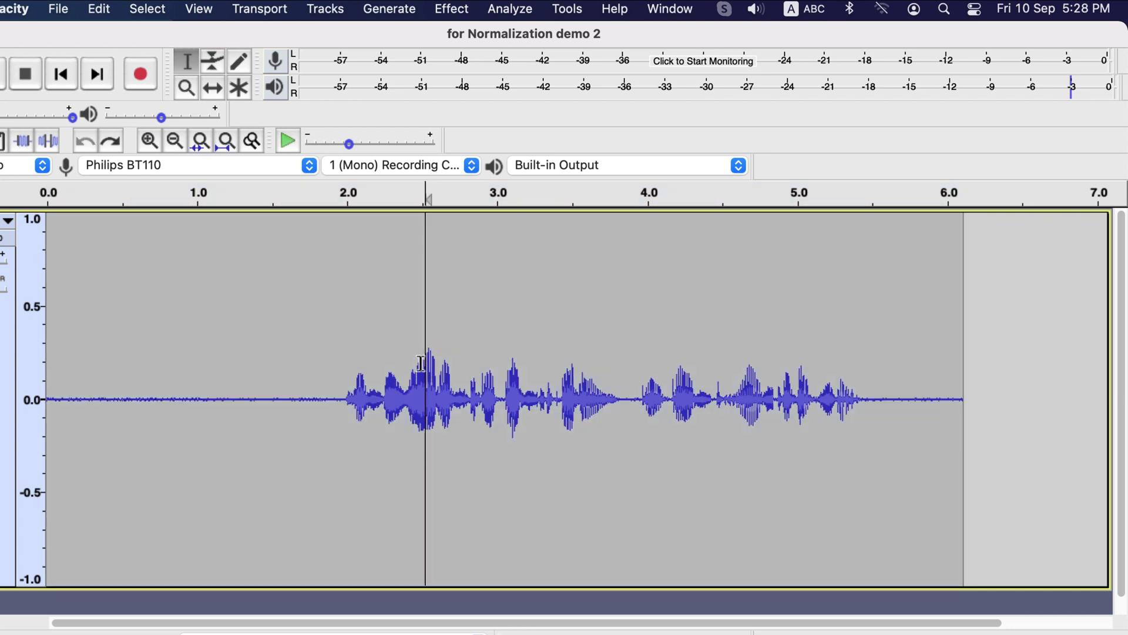
{"action": "left_click_drag", "start_coordinate": [420, 372], "coordinate": [438, 379]}
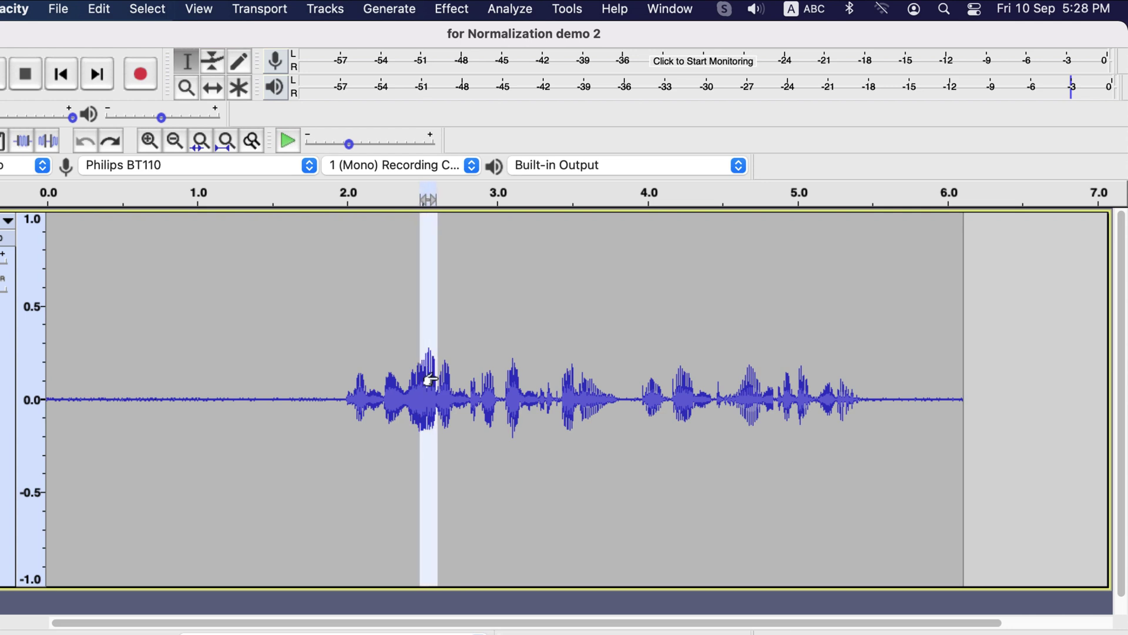
{"action": "key", "text": "Delete"}
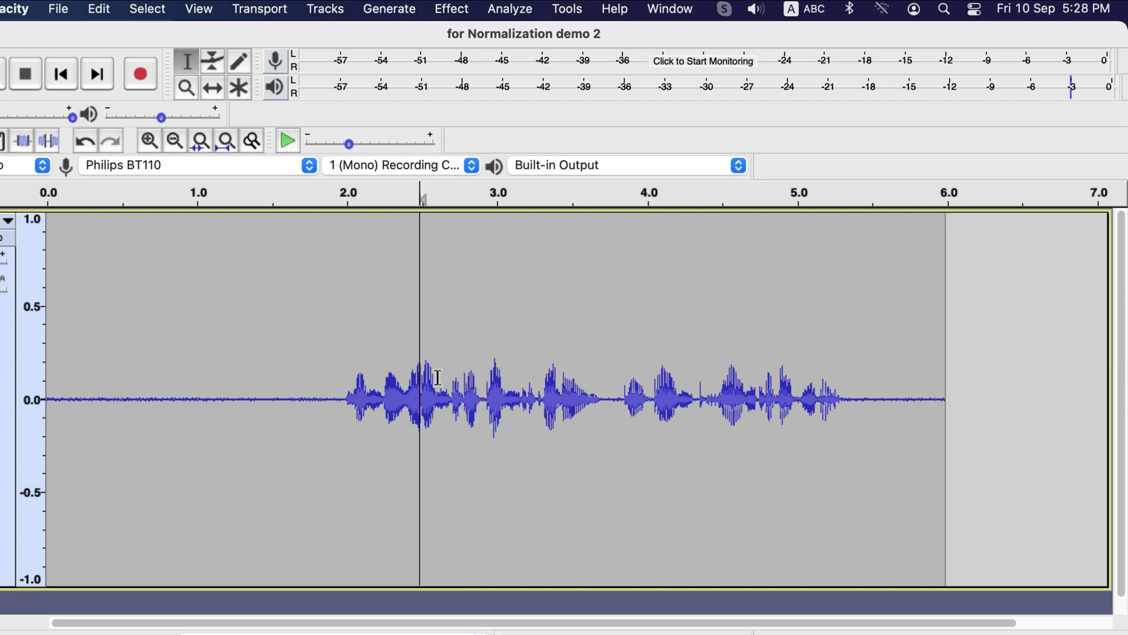
Step: Normalize the whole clip to a -3.0 dB peak and play it from about 1.8 s
{"action": "key", "text": "super+a"}
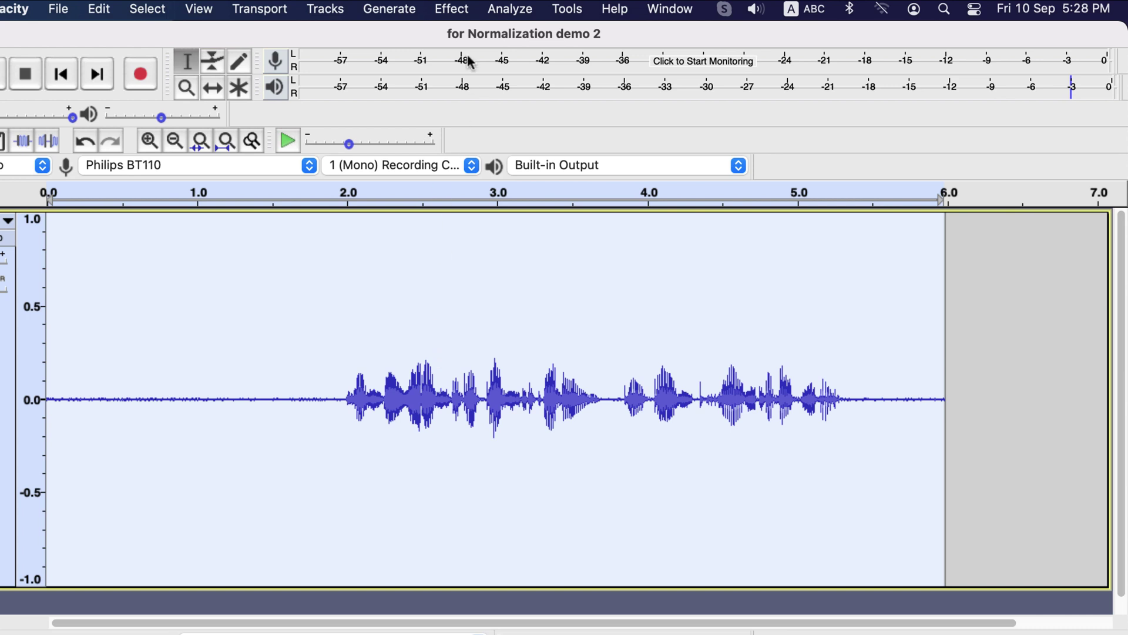
{"action": "left_click", "coordinate": [454, 9]}
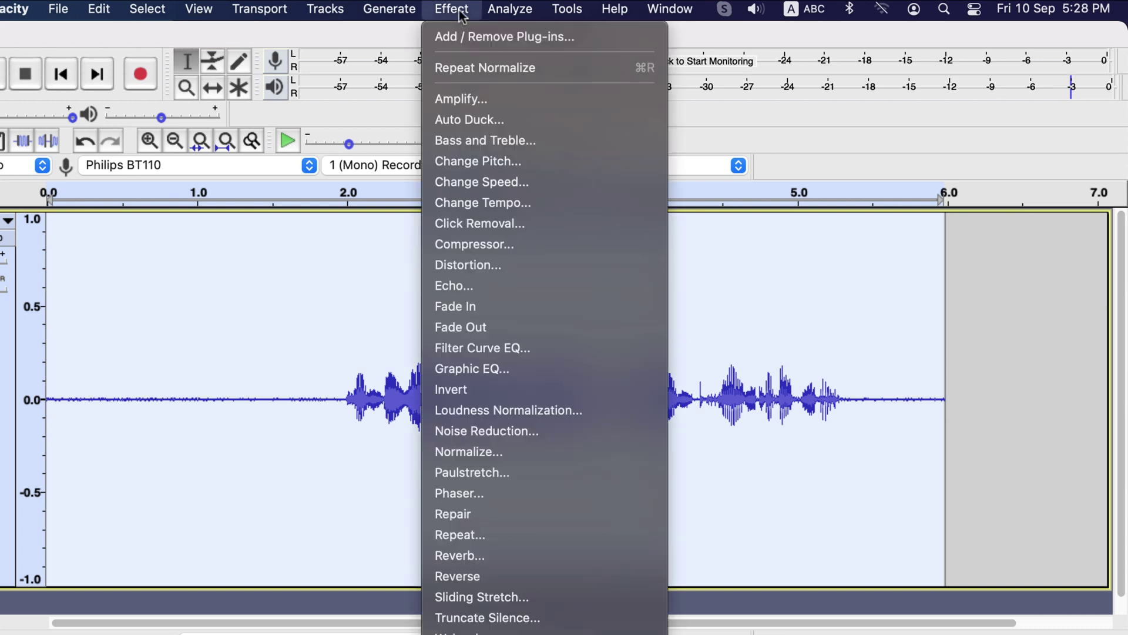
{"action": "left_click", "coordinate": [459, 451]}
{"action": "left_click", "coordinate": [673, 422]}
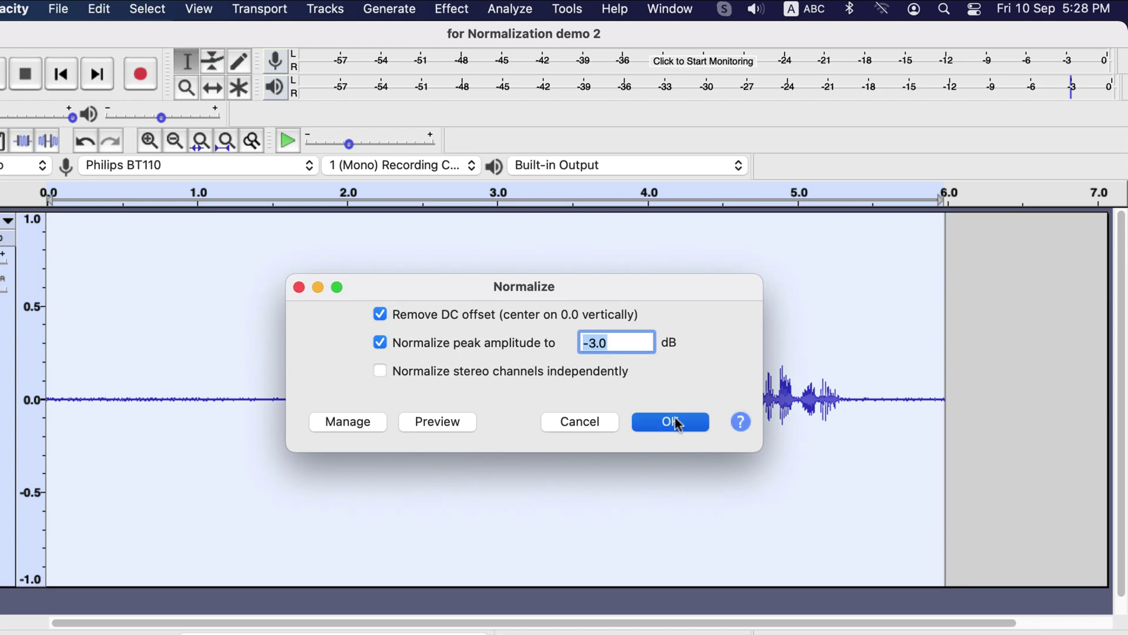
{"action": "left_click", "coordinate": [315, 401]}
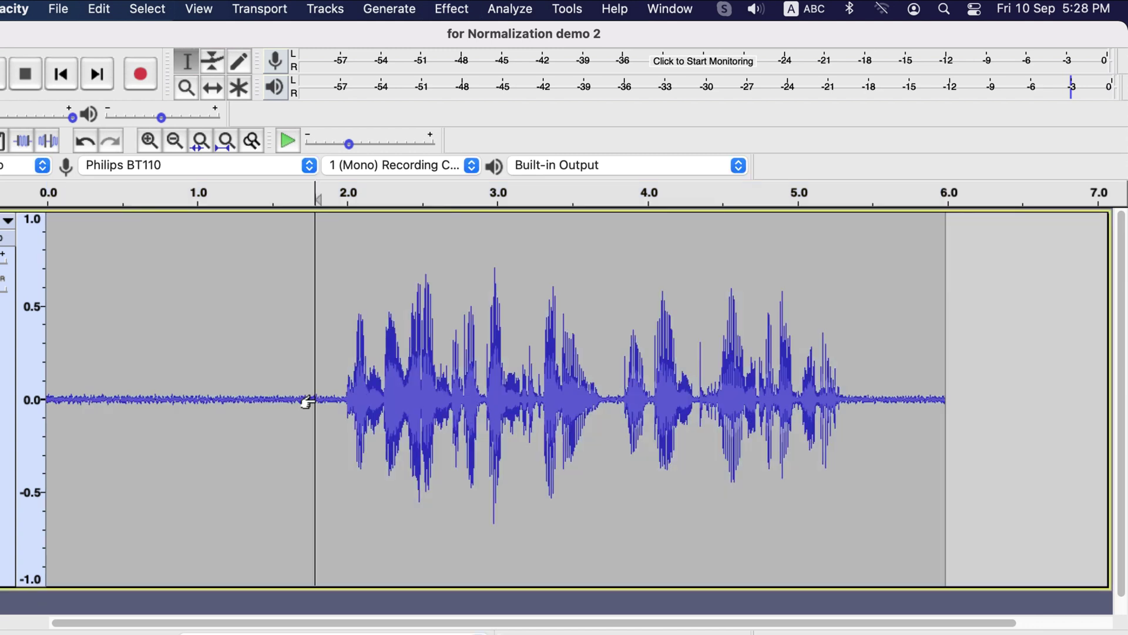
{"action": "key", "text": "space"}
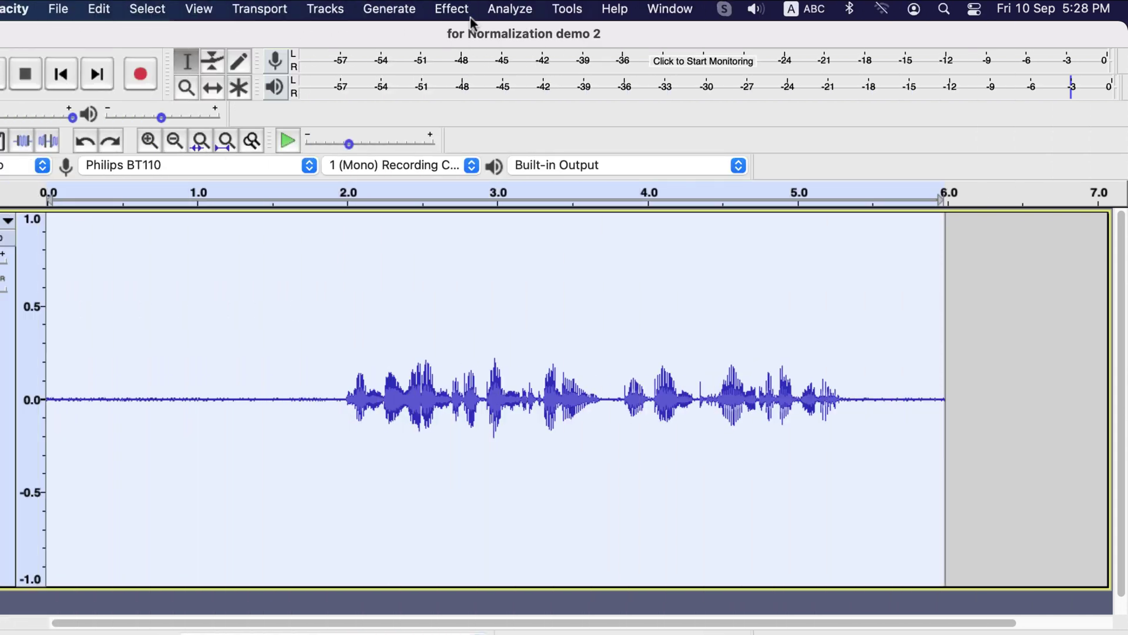
Step: Normalize the clip to a -1.0 dB peak and play the louder result from 2.0 s
{"action": "left_click", "coordinate": [465, 7]}
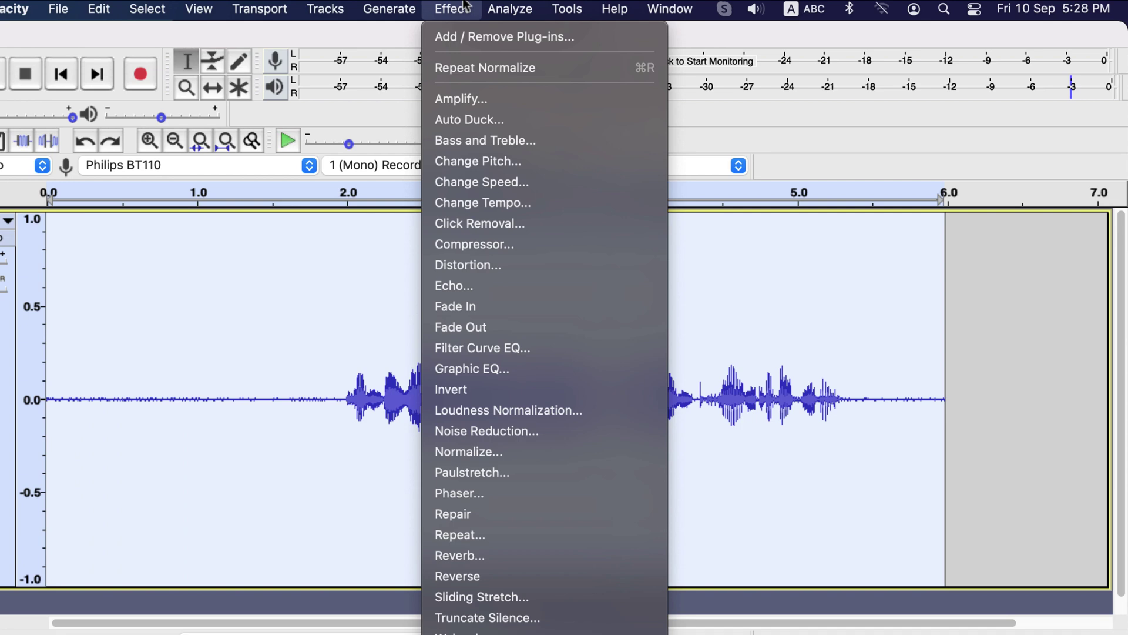
{"action": "left_click", "coordinate": [465, 445]}
{"action": "left_click", "coordinate": [595, 342]}
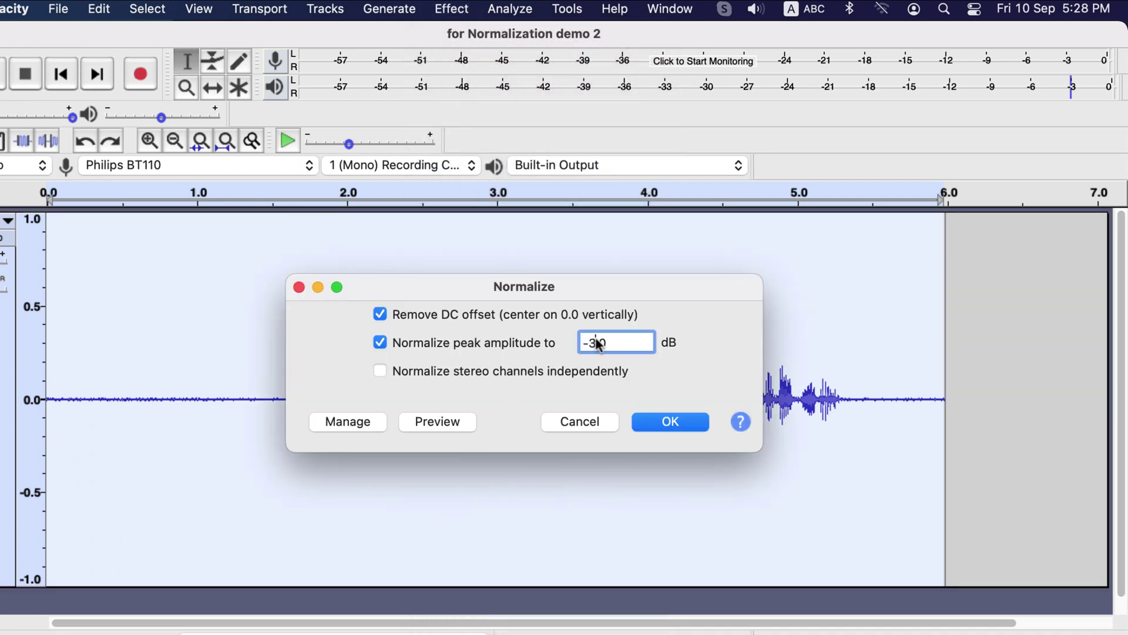
{"action": "key", "text": "BackSpace"}
{"action": "type", "text": "1"}
{"action": "key", "text": "Return"}
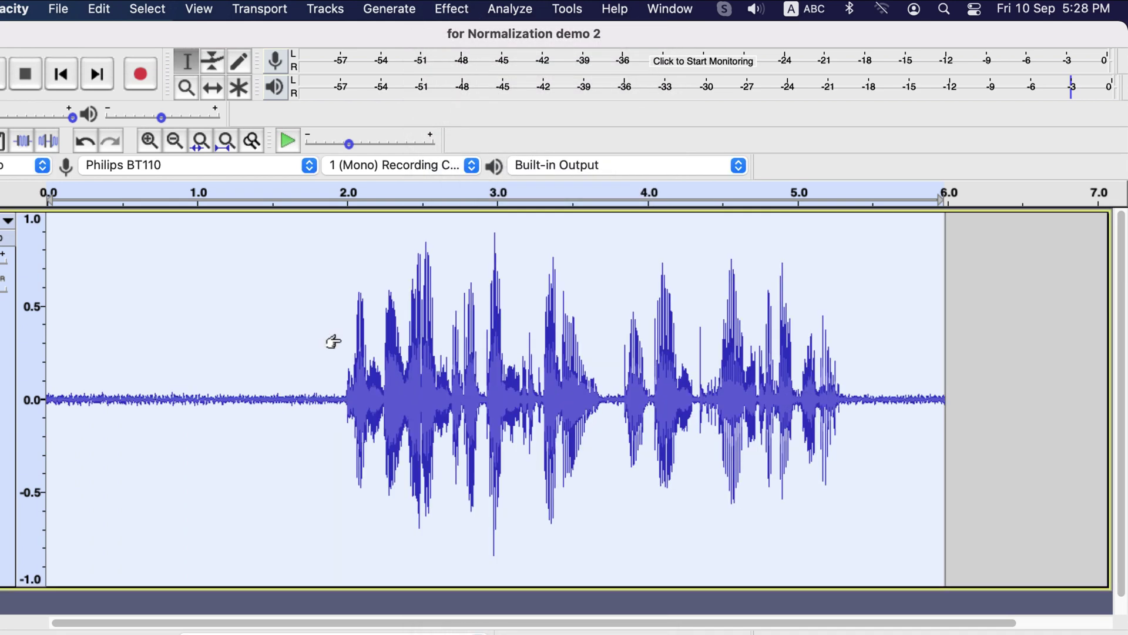
{"action": "left_click", "coordinate": [339, 341]}
{"action": "key", "text": "space"}
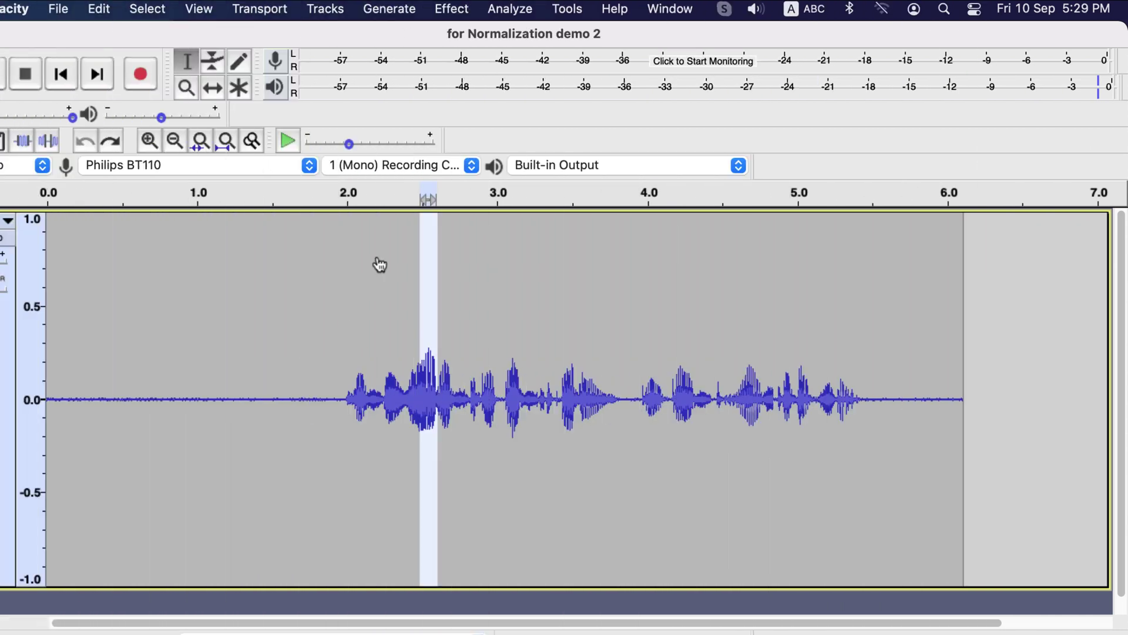
Step: Configure the Limiter effect as Hard Limit with the limit lowered to -5.80 dB
{"action": "left_click", "coordinate": [451, 9]}
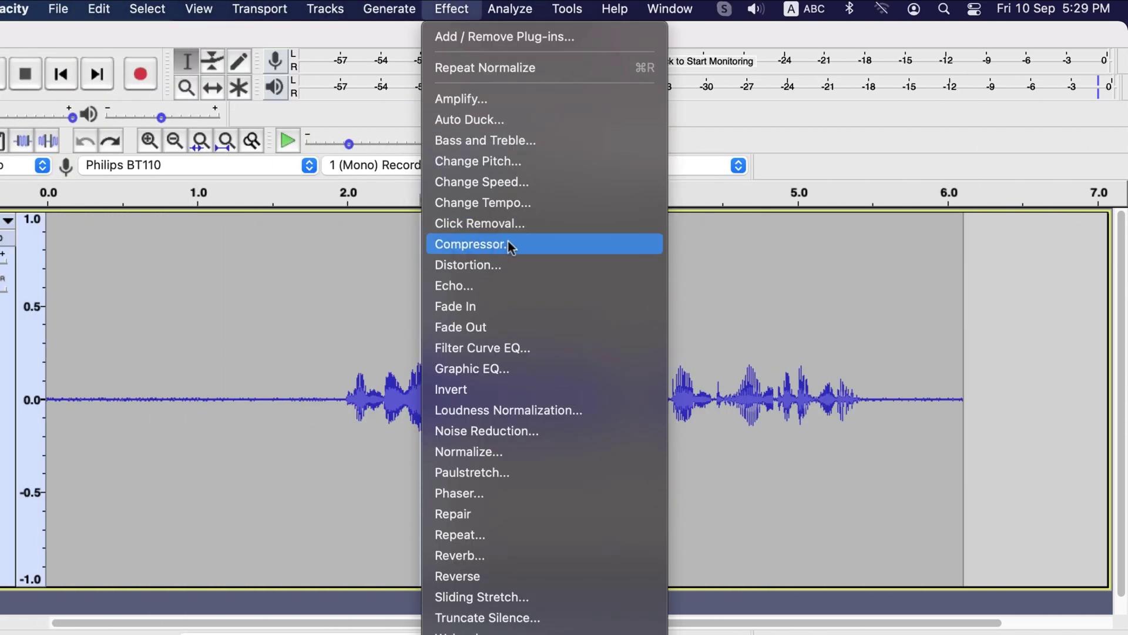
{"action": "scroll", "coordinate": [509, 247], "scroll_direction": "down", "scroll_amount": 10}
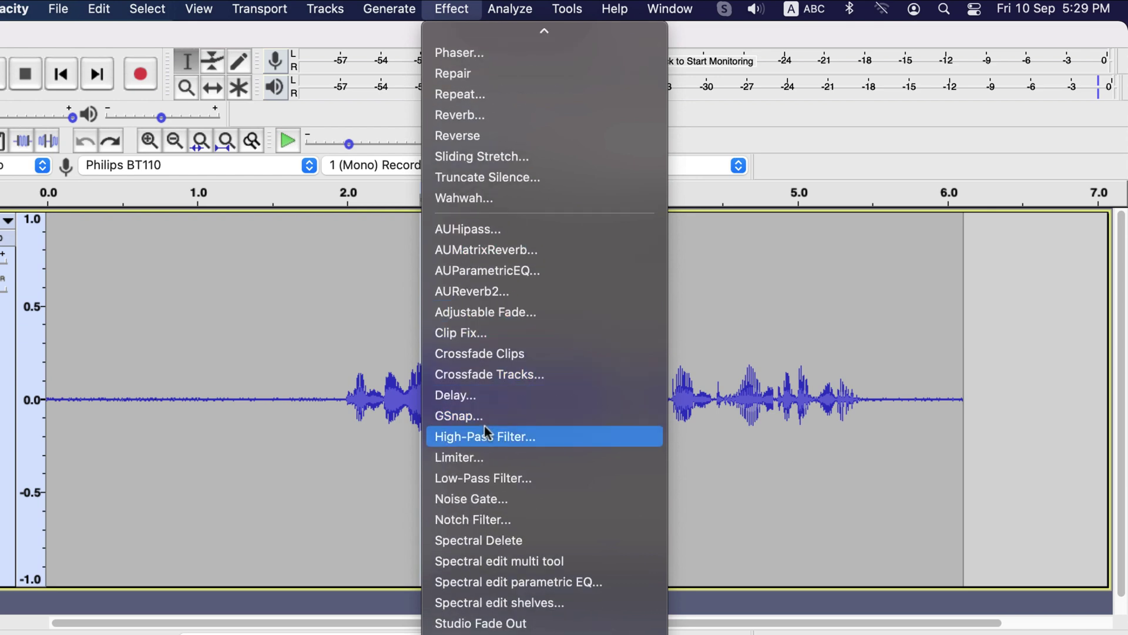
{"action": "left_click", "coordinate": [482, 461]}
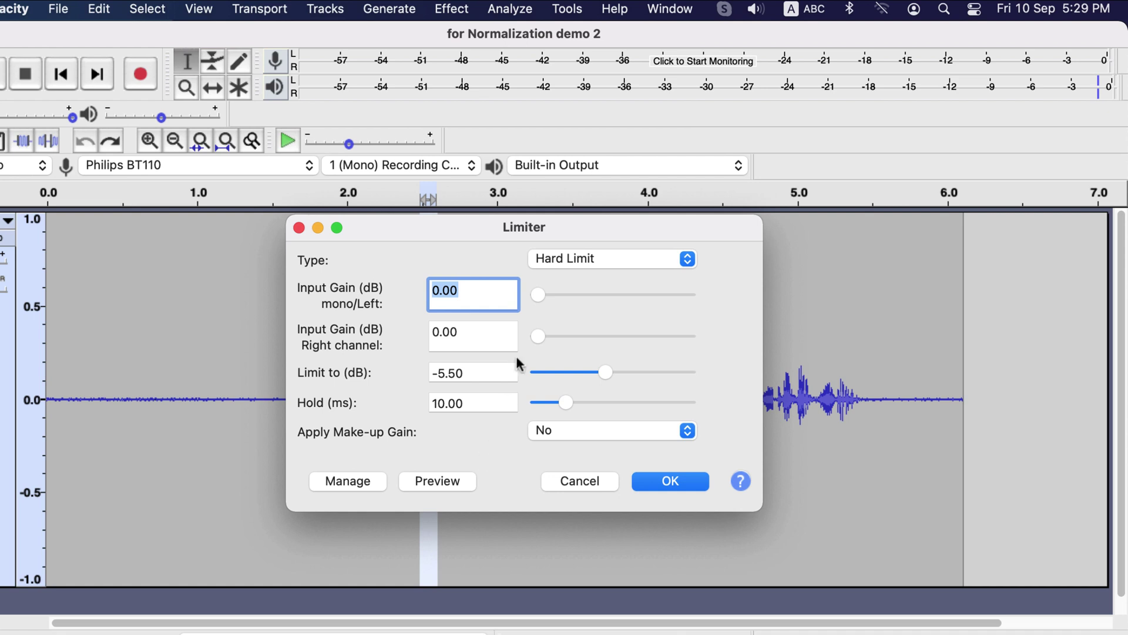
{"action": "left_click", "coordinate": [545, 266]}
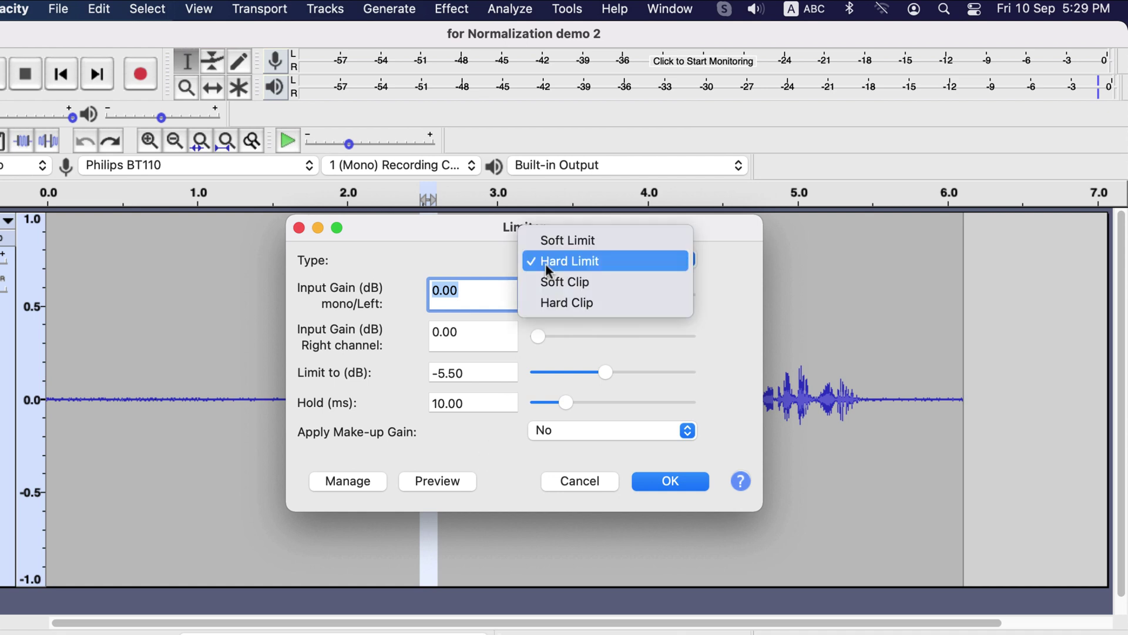
{"action": "left_click", "coordinate": [548, 266]}
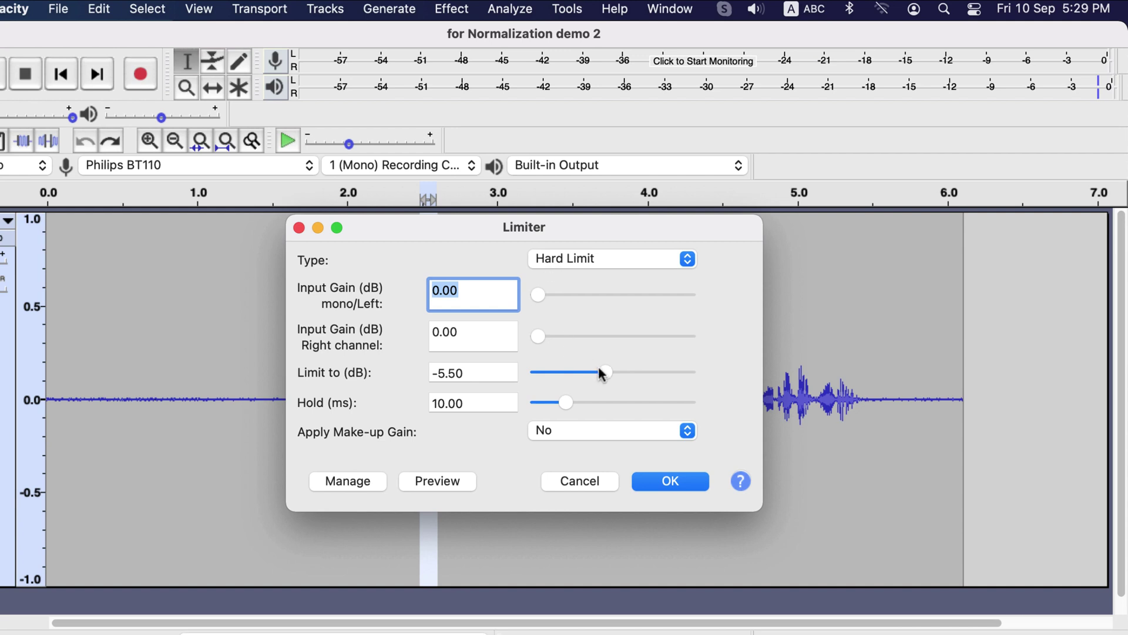
{"action": "left_click_drag", "start_coordinate": [603, 372], "coordinate": [594, 368]}
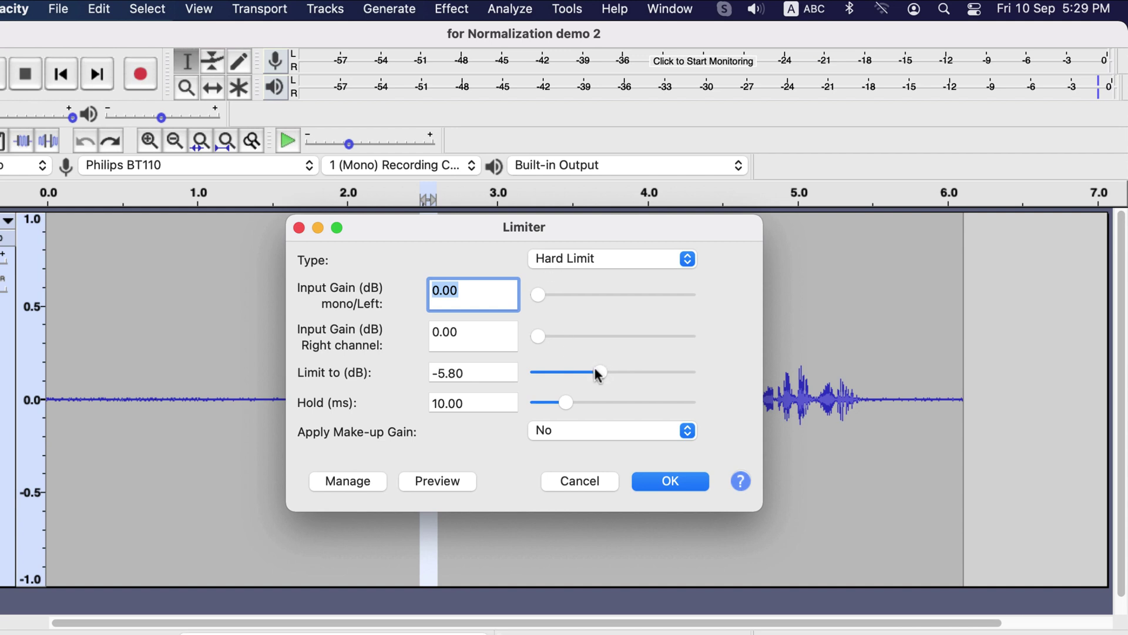